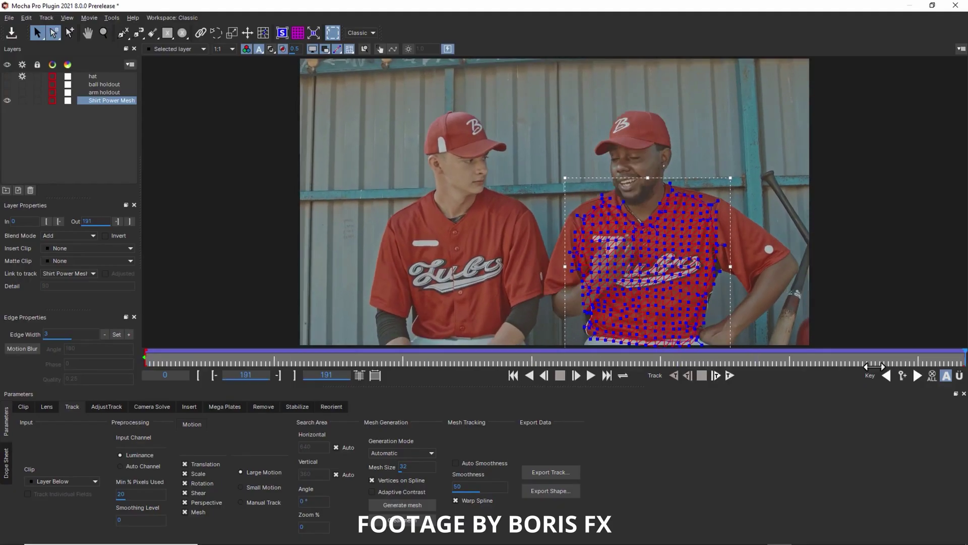
Step: Close a mesh-enabled X-spline around the foam finger logo and track it forward through the shot
{"action": "left_click", "coordinate": [298, 407]}
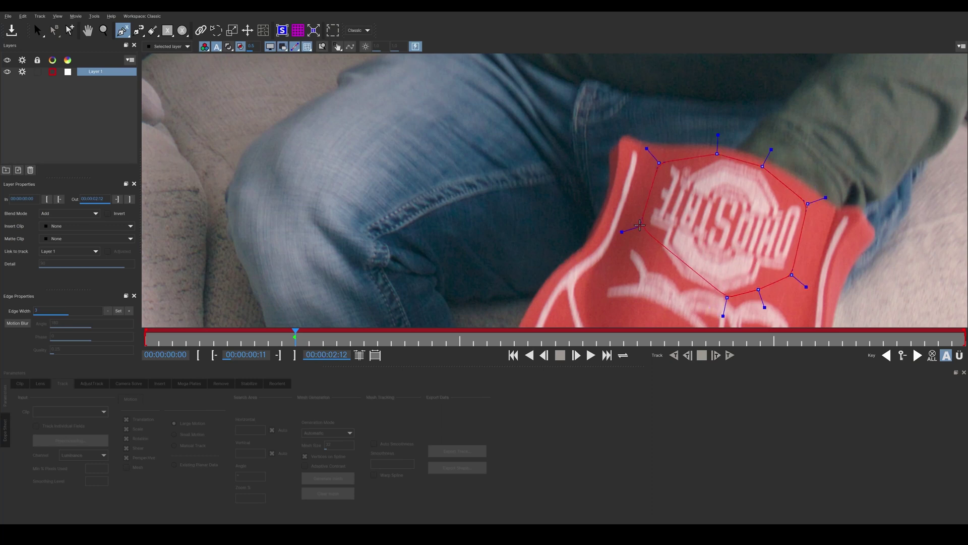
{"action": "left_click", "coordinate": [677, 280]}
{"action": "left_click", "coordinate": [725, 295]}
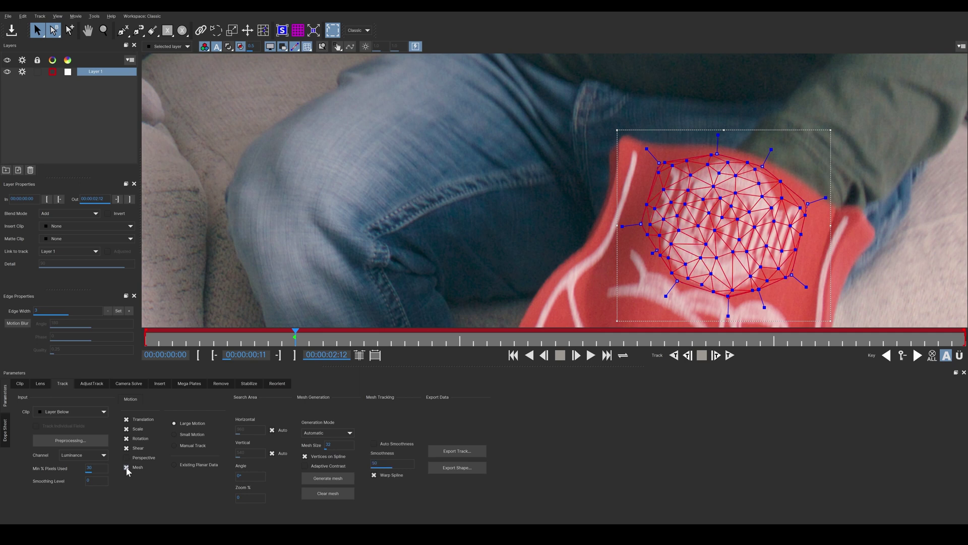
{"action": "left_click", "coordinate": [729, 355]}
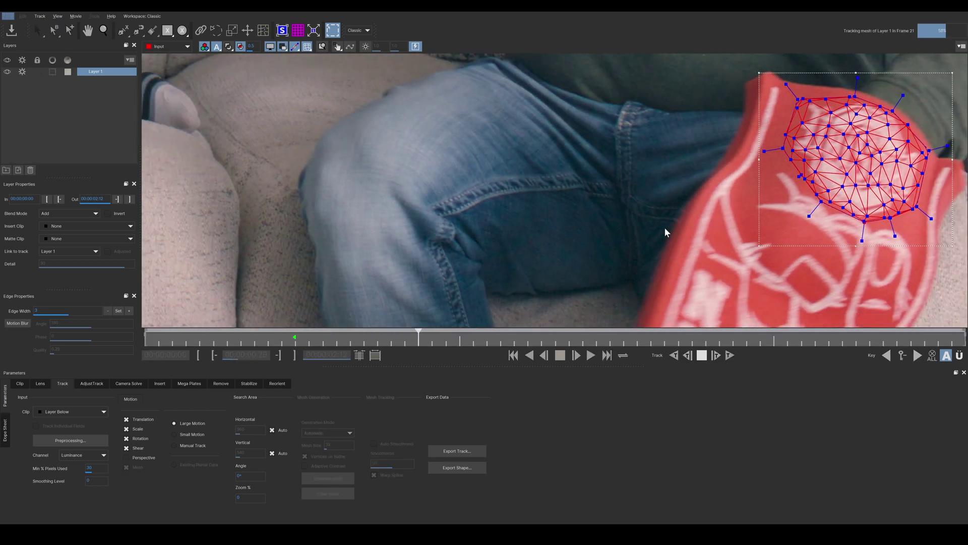
{"action": "scroll", "coordinate": [664, 227], "scroll_direction": "down", "scroll_amount": 3}
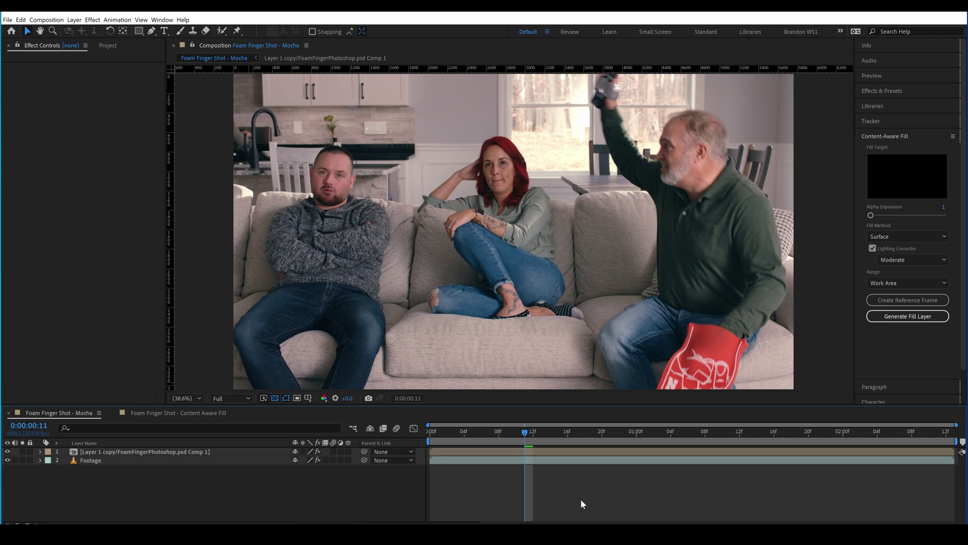
{"action": "key", "text": "space"}
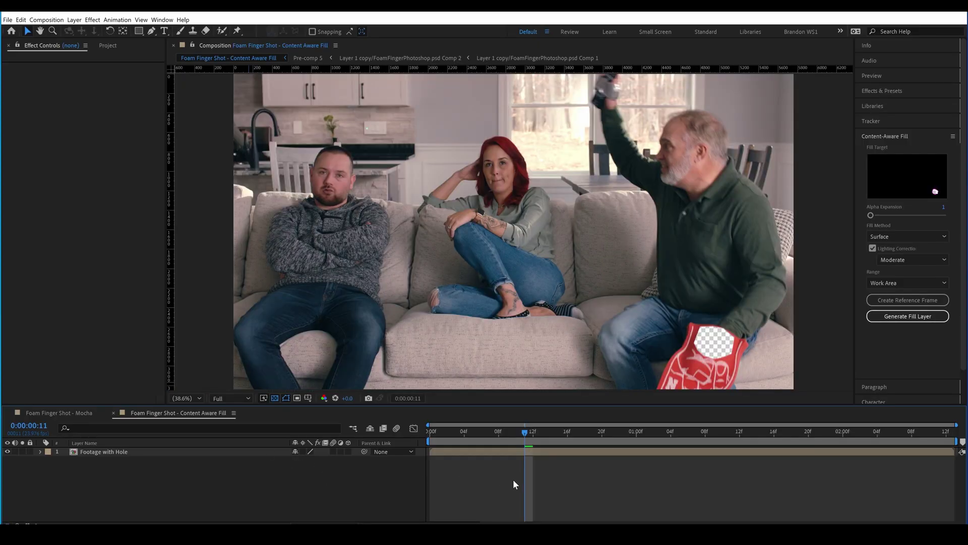
Step: Generate a Content-Aware Fill layer for the hole in the Footage with Hole layer
{"action": "left_click", "coordinate": [522, 453]}
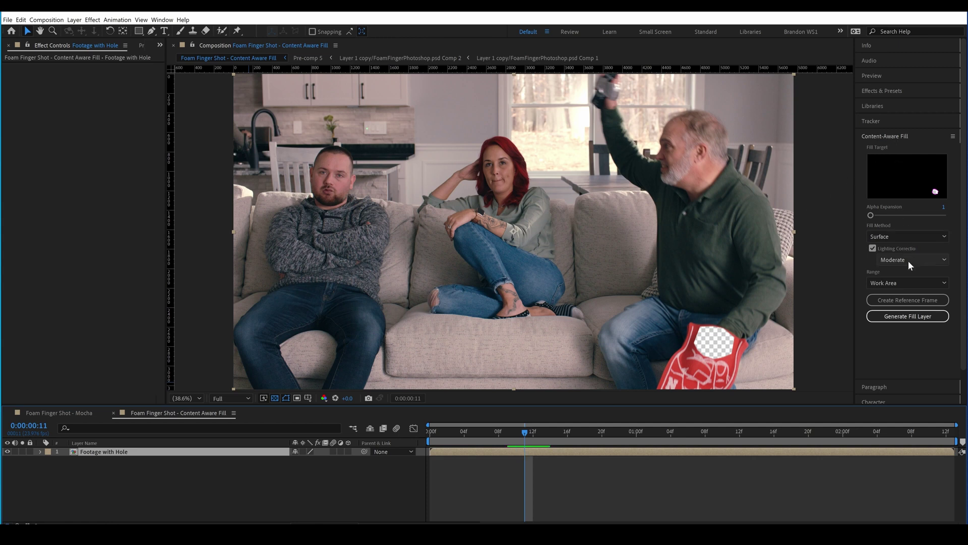
{"action": "left_click", "coordinate": [911, 317]}
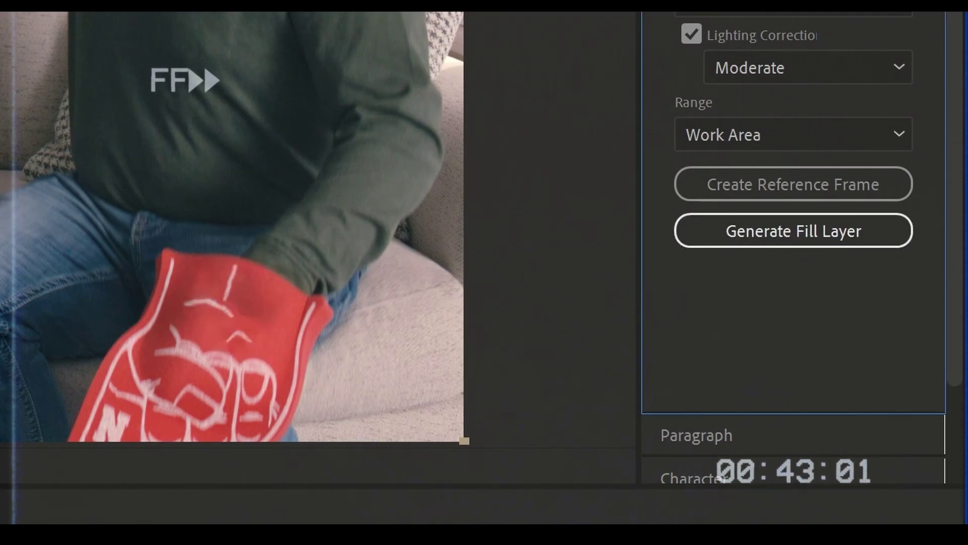
Step: Play back the Content Aware Fill comp to review the Fill [00-60].png patch
{"action": "key", "text": "space"}
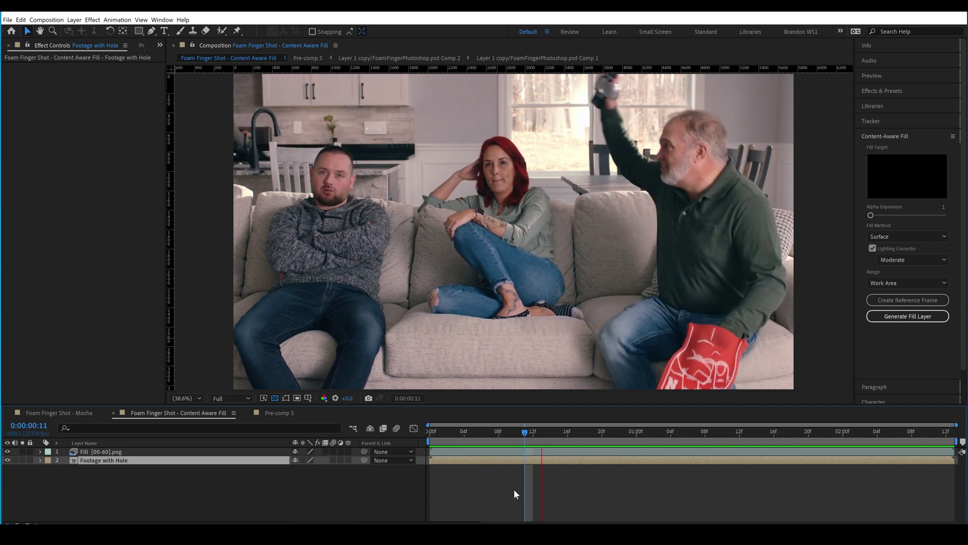
Step: Delete the generated Fill layer and create a reference frame to fill in Photoshop
{"action": "left_click", "coordinate": [507, 452]}
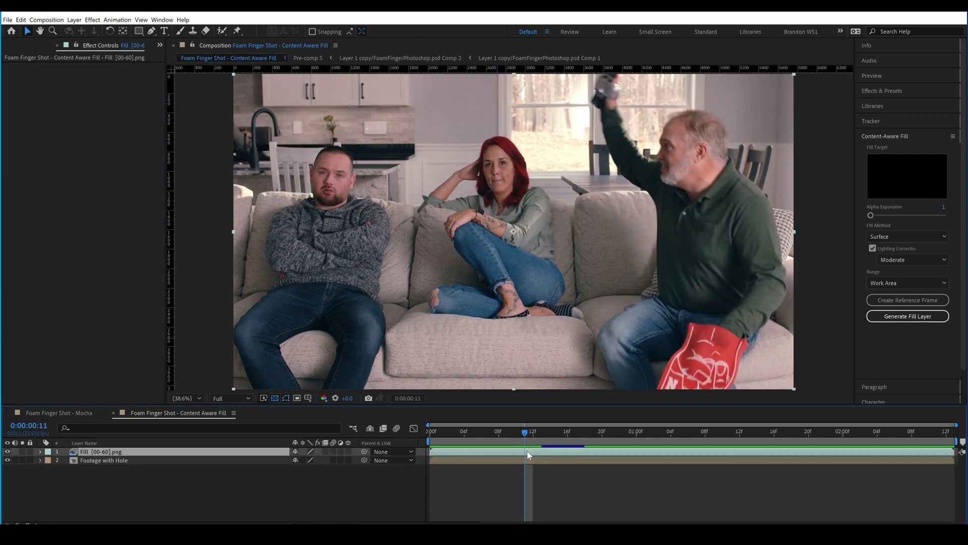
{"action": "key", "text": "Delete"}
{"action": "left_click", "coordinate": [898, 302]}
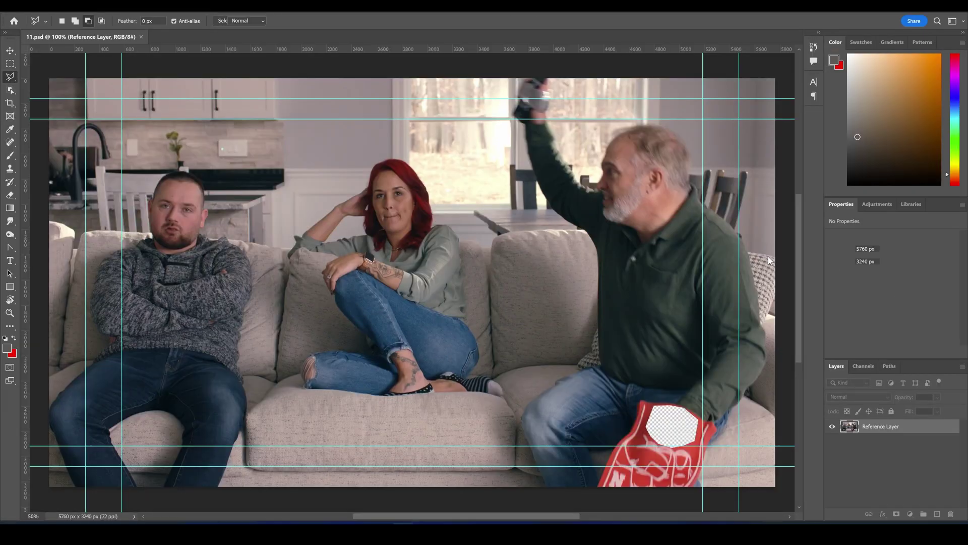
{"action": "scroll", "coordinate": [689, 400], "scroll_direction": "up", "scroll_amount": 5}
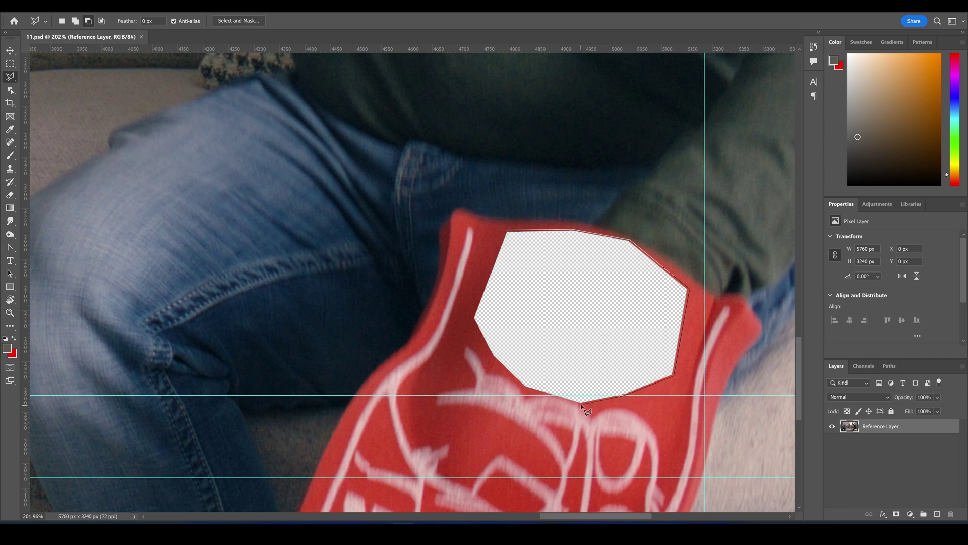
Step: Close the selection around the hole and paint the sampling area over the red and white foam
{"action": "left_click", "coordinate": [507, 231]}
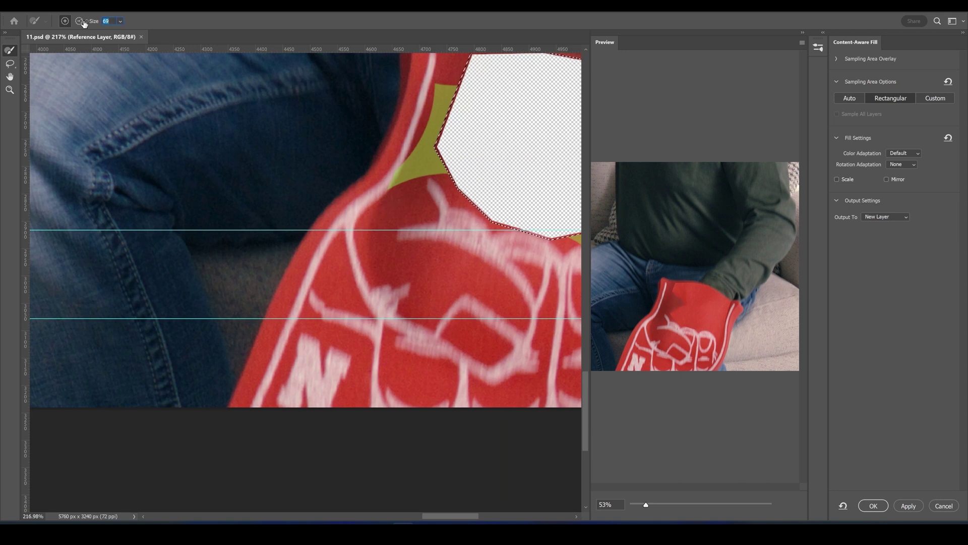
{"action": "left_click_drag", "start_coordinate": [472, 275], "coordinate": [391, 262]}
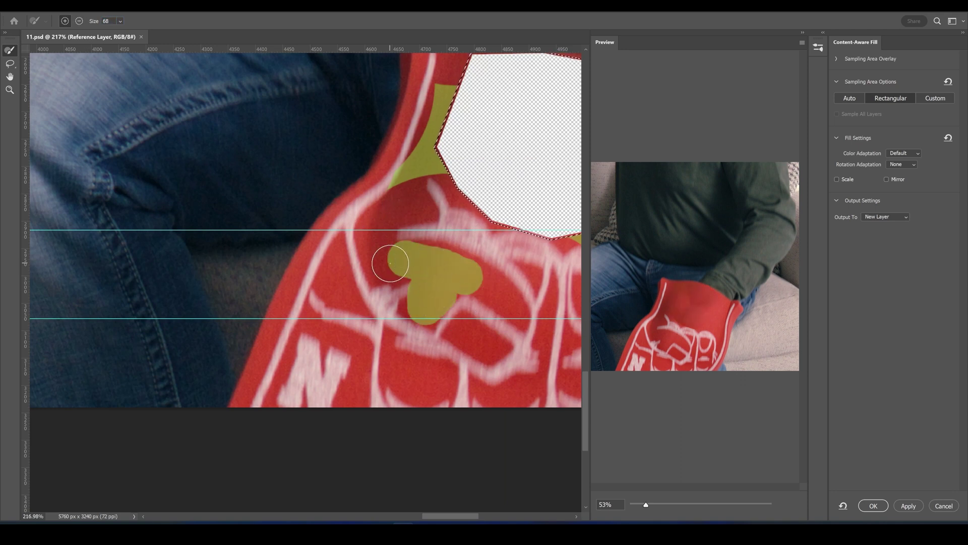
{"action": "scroll", "coordinate": [476, 508], "scroll_direction": "right", "scroll_amount": 3}
{"action": "left_click_drag", "start_coordinate": [295, 366], "coordinate": [336, 383]}
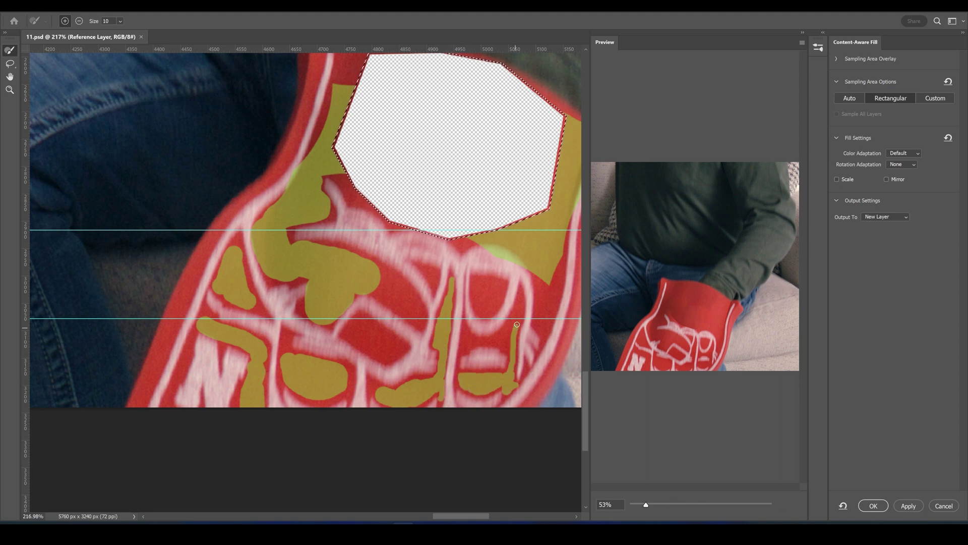
{"action": "scroll", "coordinate": [461, 335], "scroll_direction": "up", "scroll_amount": 3}
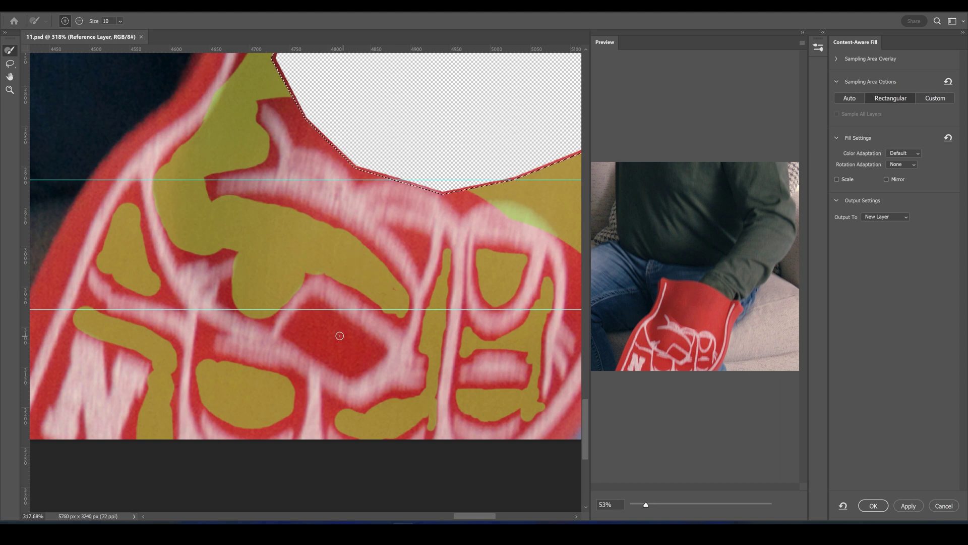
{"action": "scroll", "coordinate": [403, 394], "scroll_direction": "right", "scroll_amount": 5}
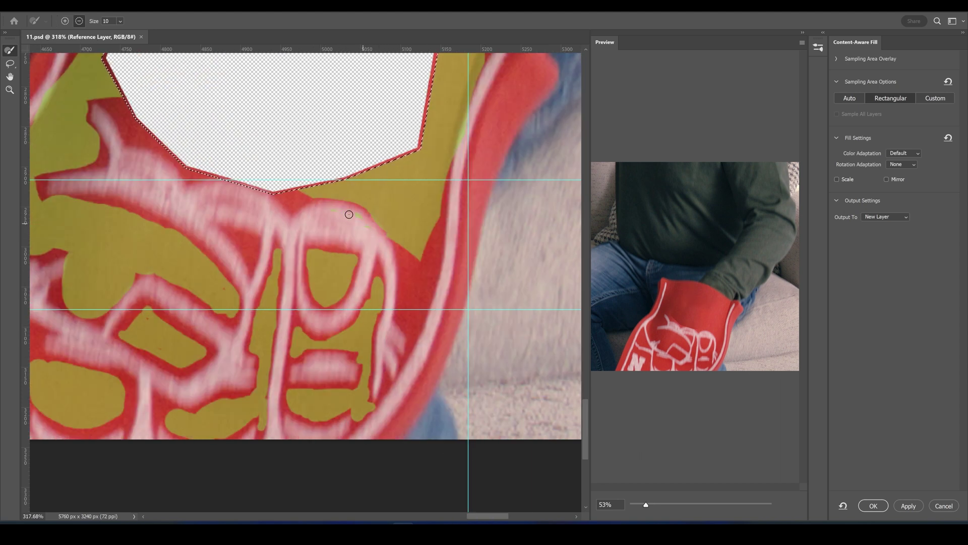
{"action": "mouse_move", "coordinate": [349, 214]}
{"action": "left_mouse_down"}
{"action": "mouse_move", "coordinate": [414, 302]}
{"action": "mouse_move", "coordinate": [410, 264]}
{"action": "mouse_move", "coordinate": [428, 237]}
{"action": "left_mouse_up"}
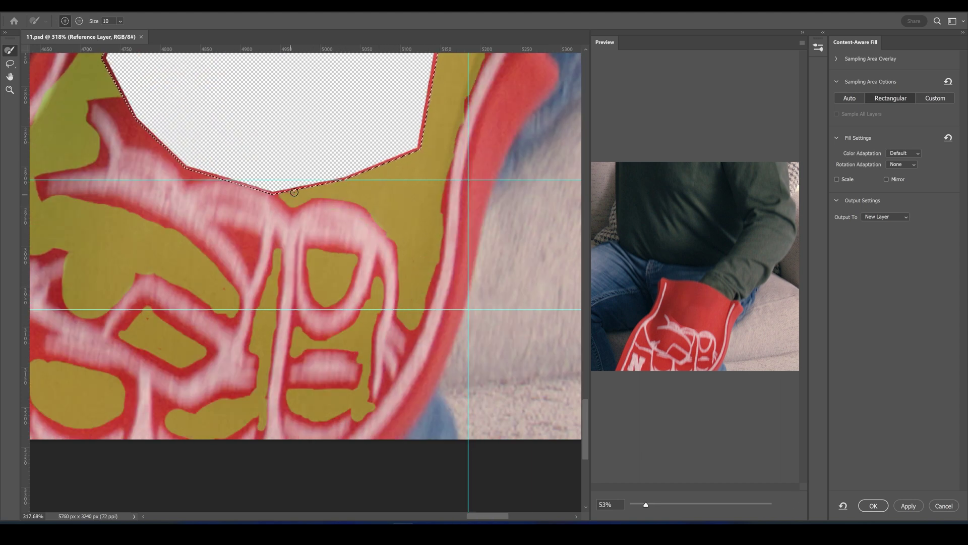
{"action": "scroll", "coordinate": [87, 252], "scroll_direction": "down", "scroll_amount": 3}
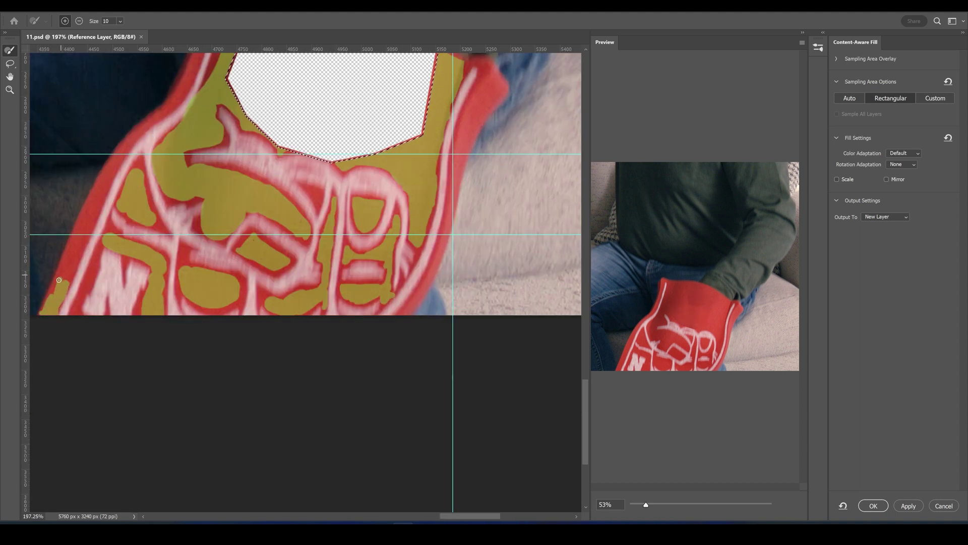
{"action": "scroll", "coordinate": [193, 175], "scroll_direction": "up", "scroll_amount": 3}
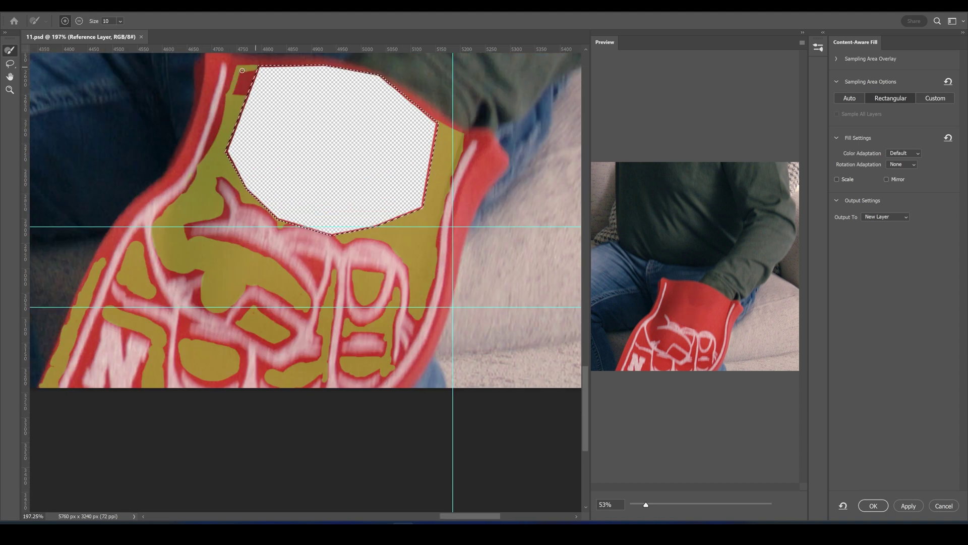
{"action": "left_click_drag", "start_coordinate": [146, 198], "coordinate": [209, 204]}
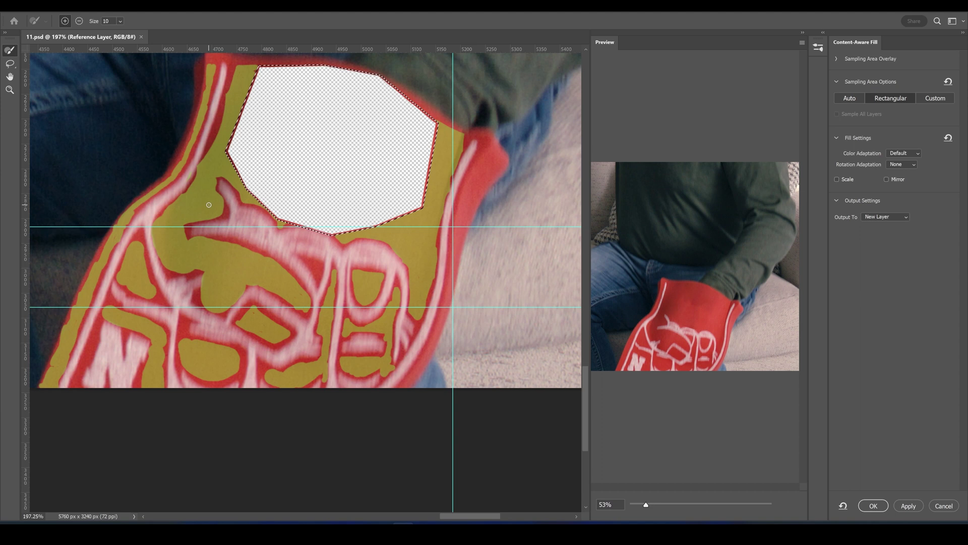
Step: Apply the Content-Aware Fill and check the patched logo area on the finger
{"action": "left_click", "coordinate": [874, 506]}
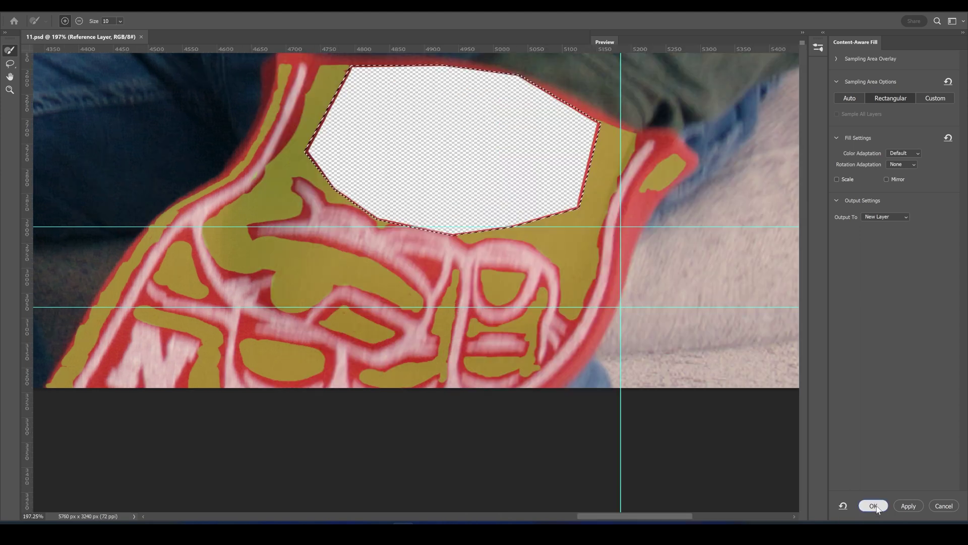
{"action": "scroll", "coordinate": [449, 271], "scroll_direction": "down", "scroll_amount": 5}
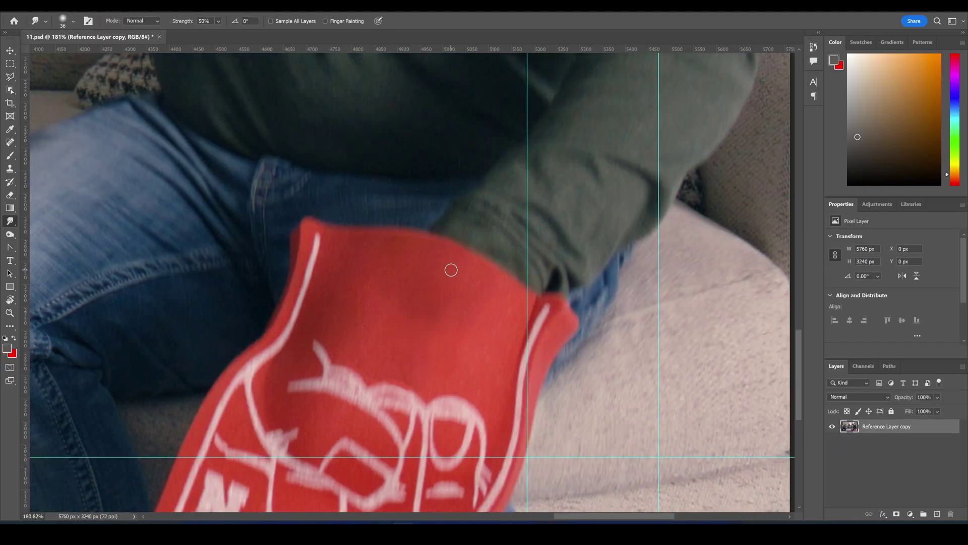
{"action": "scroll", "coordinate": [450, 304], "scroll_direction": "up", "scroll_amount": 2}
{"action": "key", "text": "o"}
{"action": "scroll", "coordinate": [458, 303], "scroll_direction": "down", "scroll_amount": 4}
{"action": "scroll", "coordinate": [458, 303], "scroll_direction": "up", "scroll_amount": 4}
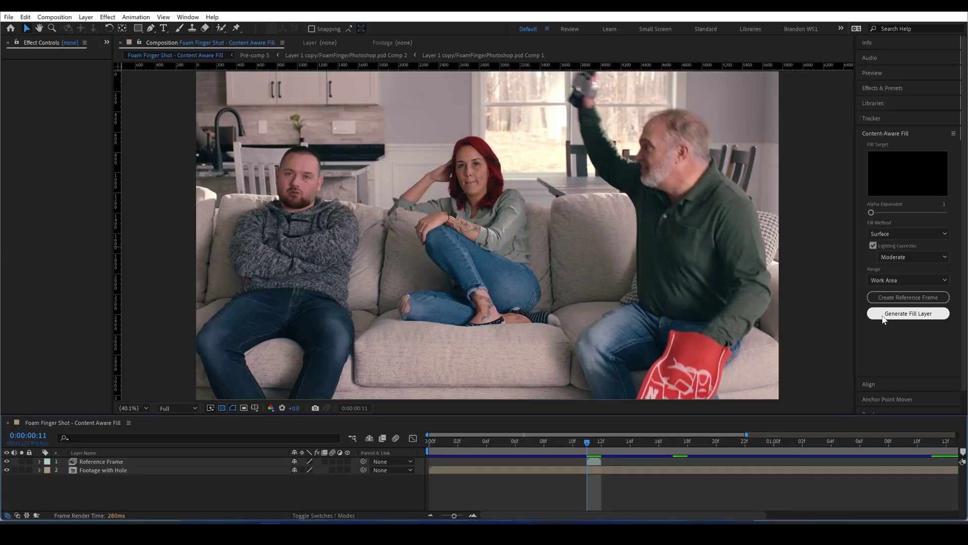
Step: Generate the foam finger fill layer and play the shot from 0:00:00:00
{"action": "left_click", "coordinate": [884, 318]}
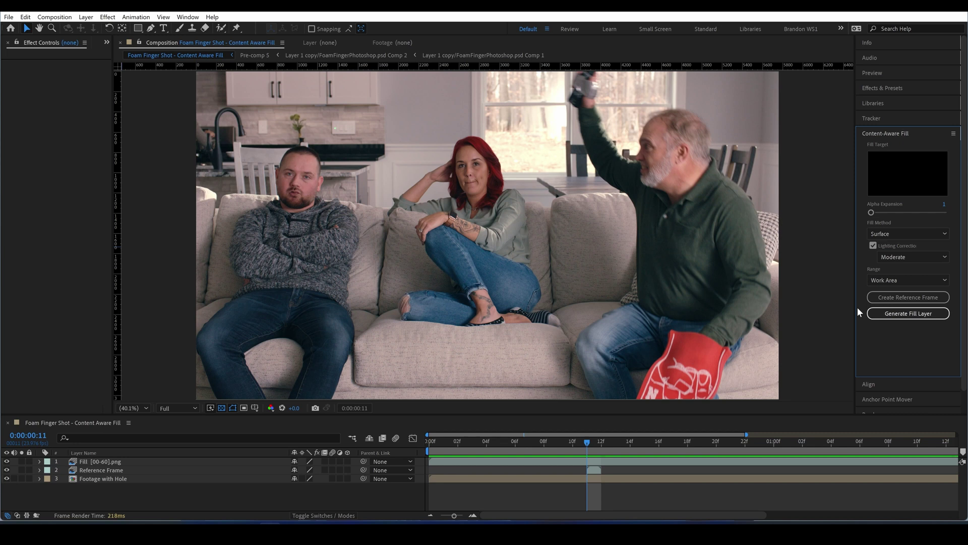
{"action": "left_click_drag", "start_coordinate": [444, 444], "coordinate": [427, 444]}
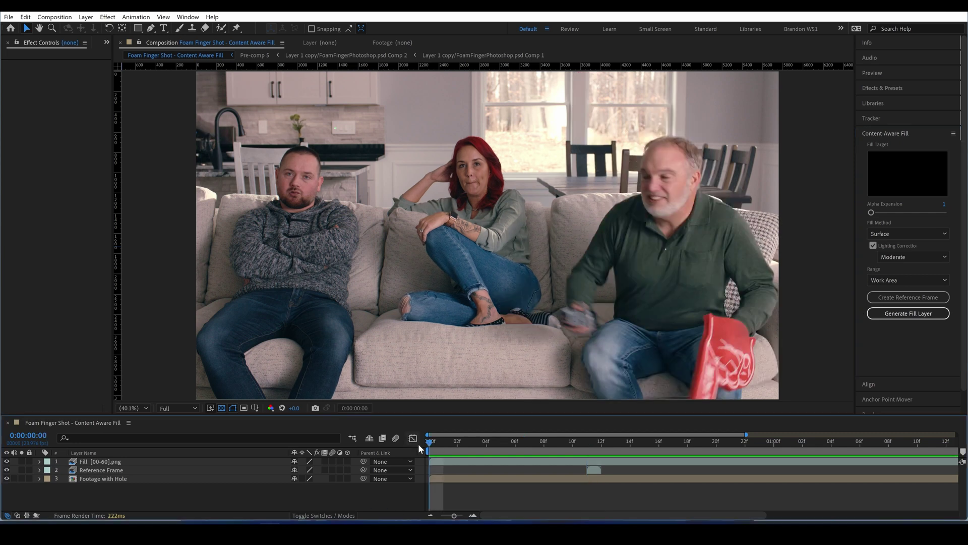
{"action": "key", "text": "space"}
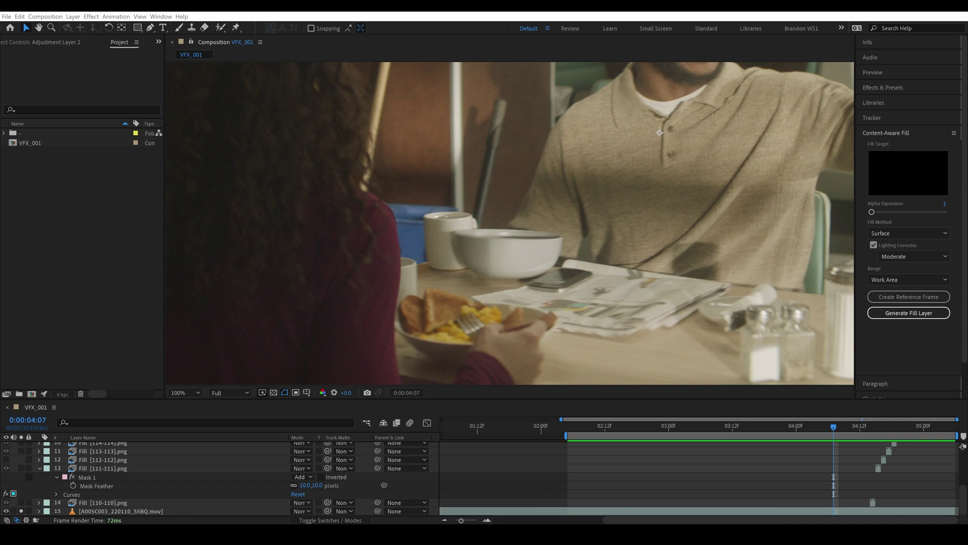
Step: Scrub through 0:00:04:16–0:00:04:20, selecting the Fill [112-112].png and Fill [116-116].png layers
{"action": "left_click_drag", "start_coordinate": [837, 427], "coordinate": [882, 428]}
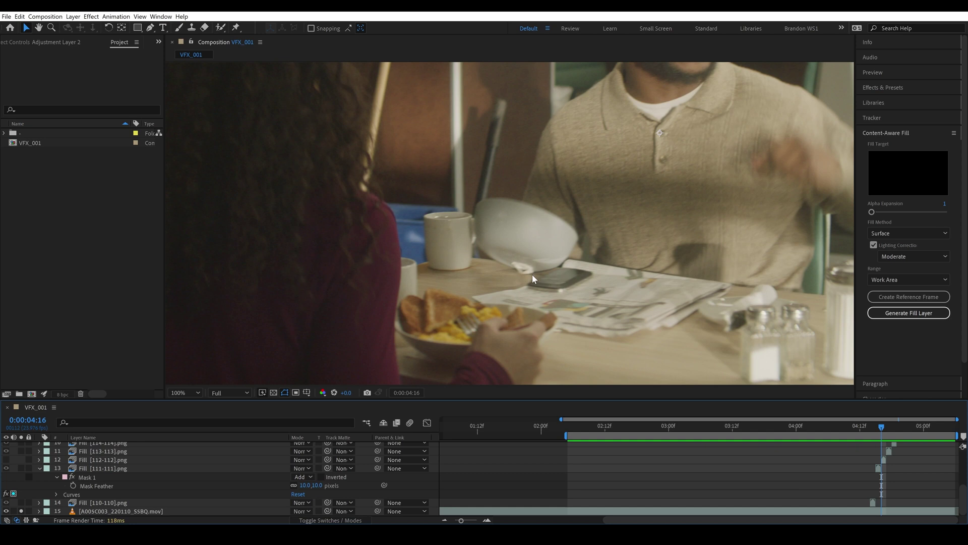
{"action": "left_click", "coordinate": [883, 459]}
{"action": "scroll", "coordinate": [902, 452], "scroll_direction": "up", "scroll_amount": 1}
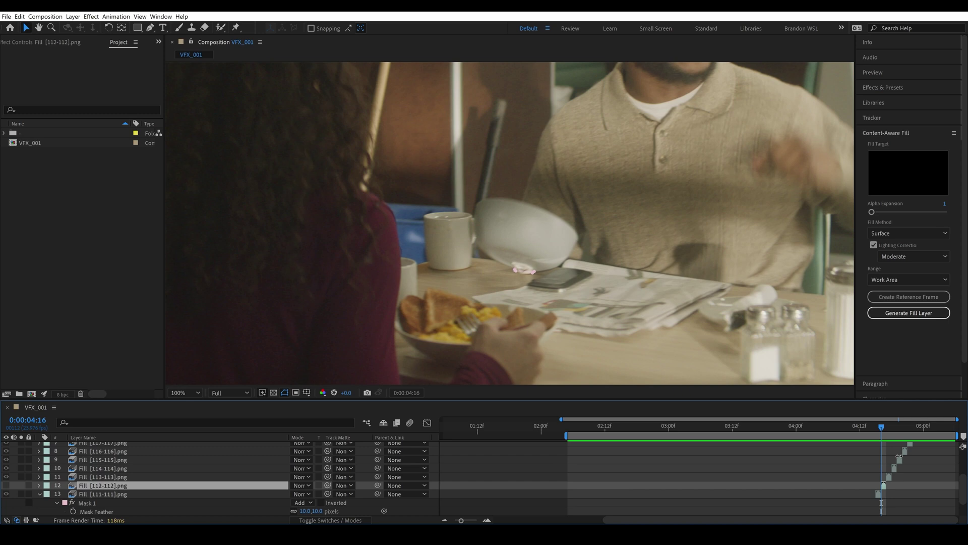
{"action": "left_click_drag", "start_coordinate": [889, 430], "coordinate": [903, 428]}
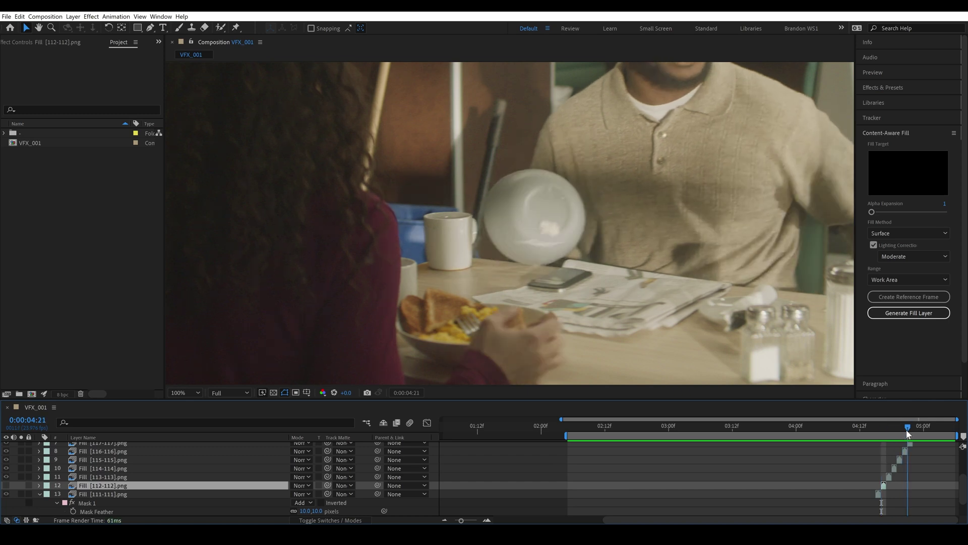
{"action": "left_click", "coordinate": [905, 451]}
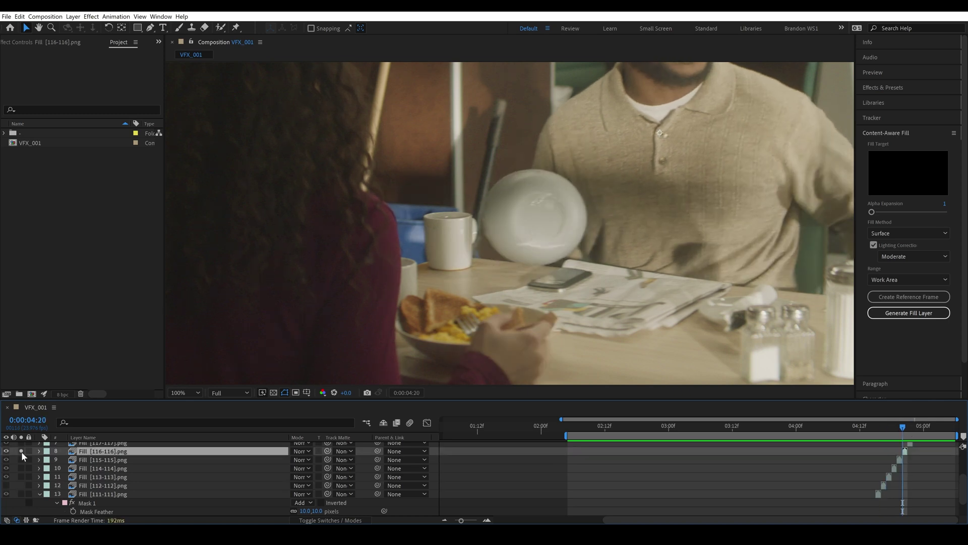
Step: Zoom in on the cup and bowl and solo Fill layers 9, 10, 11 and 13
{"action": "key", "text": "period"}
{"action": "key", "text": "period"}
{"action": "left_click_drag", "start_coordinate": [22, 457], "coordinate": [21, 496]}
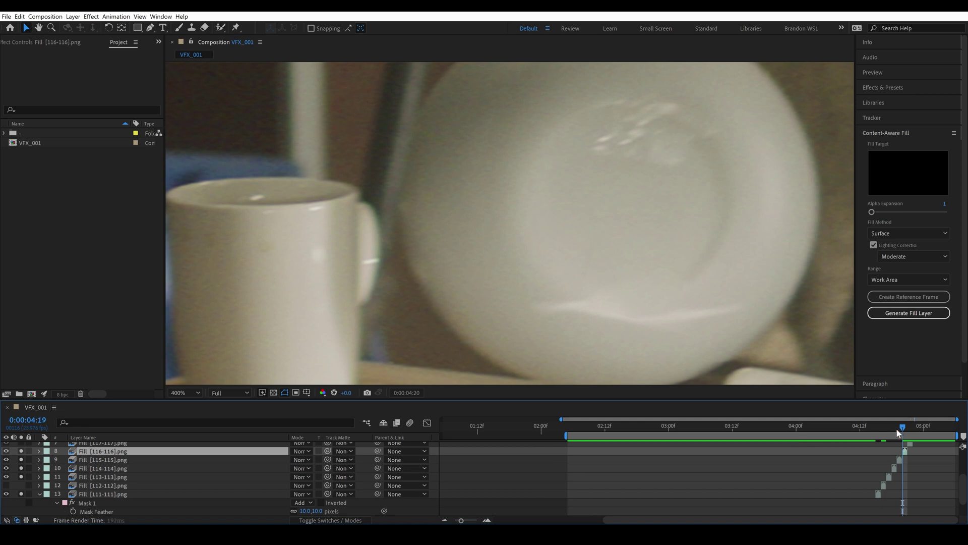
{"action": "left_click_drag", "start_coordinate": [896, 428], "coordinate": [878, 431]}
{"action": "scroll", "coordinate": [643, 202], "scroll_direction": "down", "scroll_amount": 3}
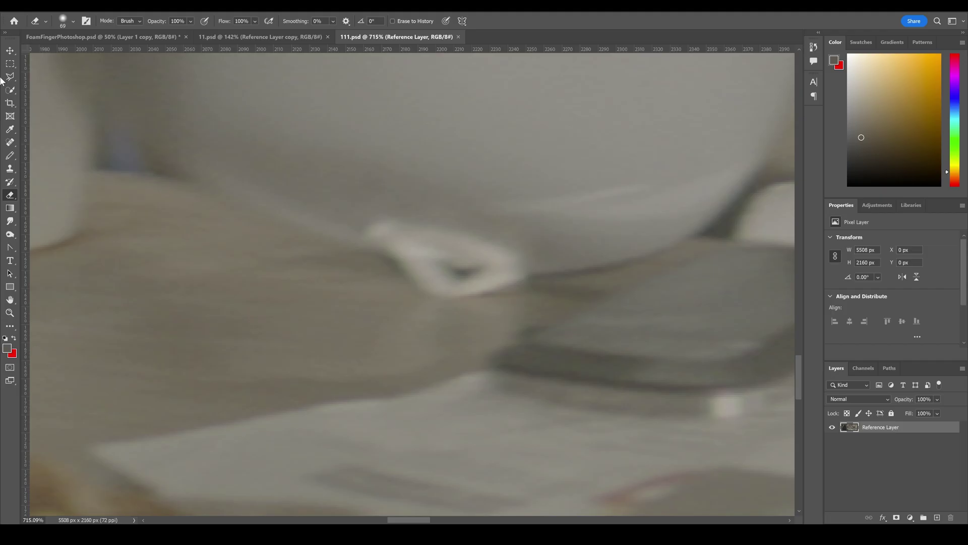
Step: Lasso the leftover putty spot on the bowl in frame 111
{"action": "left_click_drag", "start_coordinate": [371, 227], "coordinate": [557, 272]}
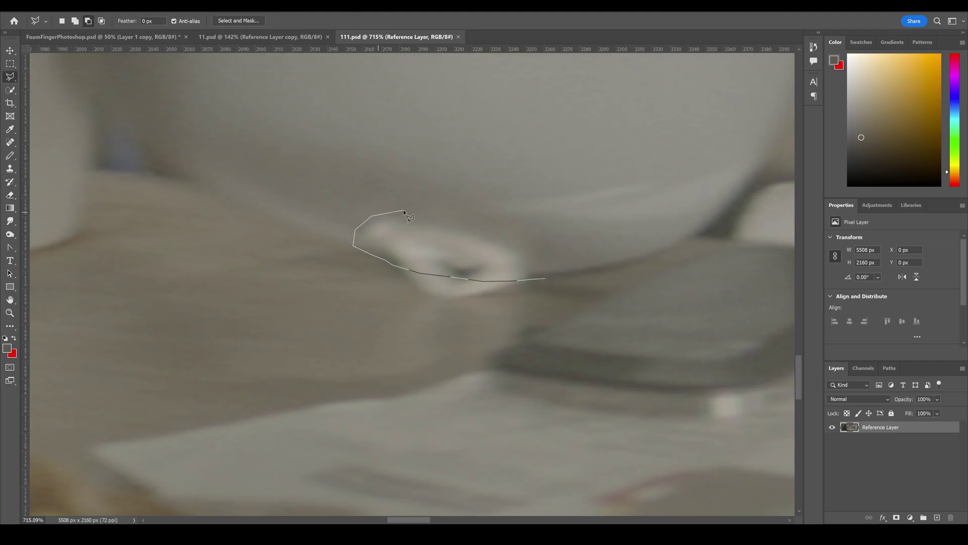